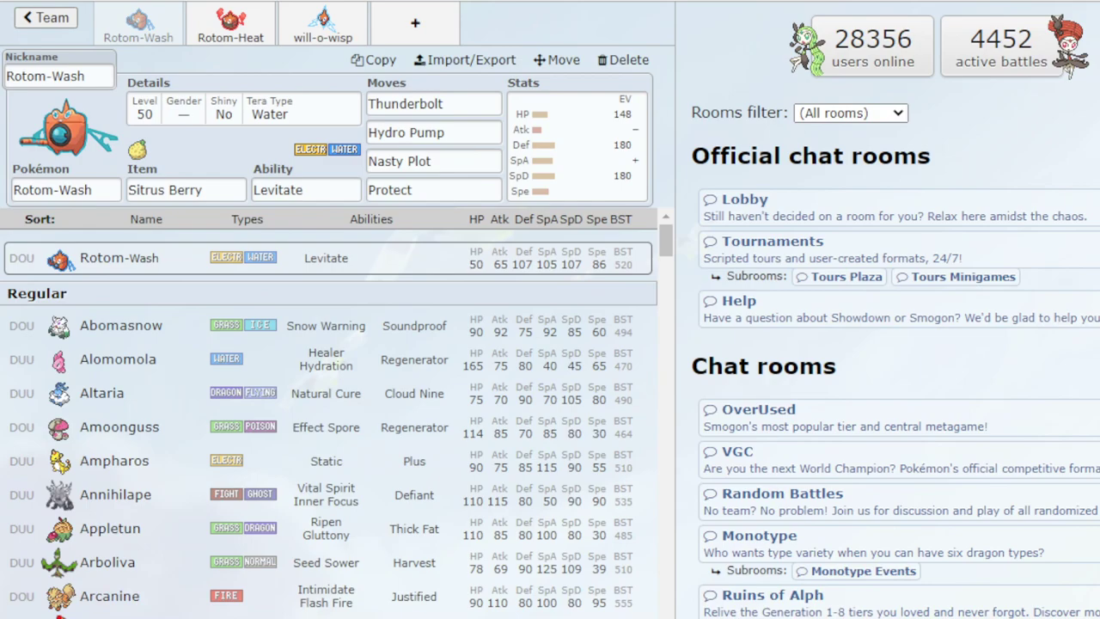
Review Rotom-Wash's held item, its ability, and its details including the Tera type
{"action": "left_click", "coordinate": [168, 190]}
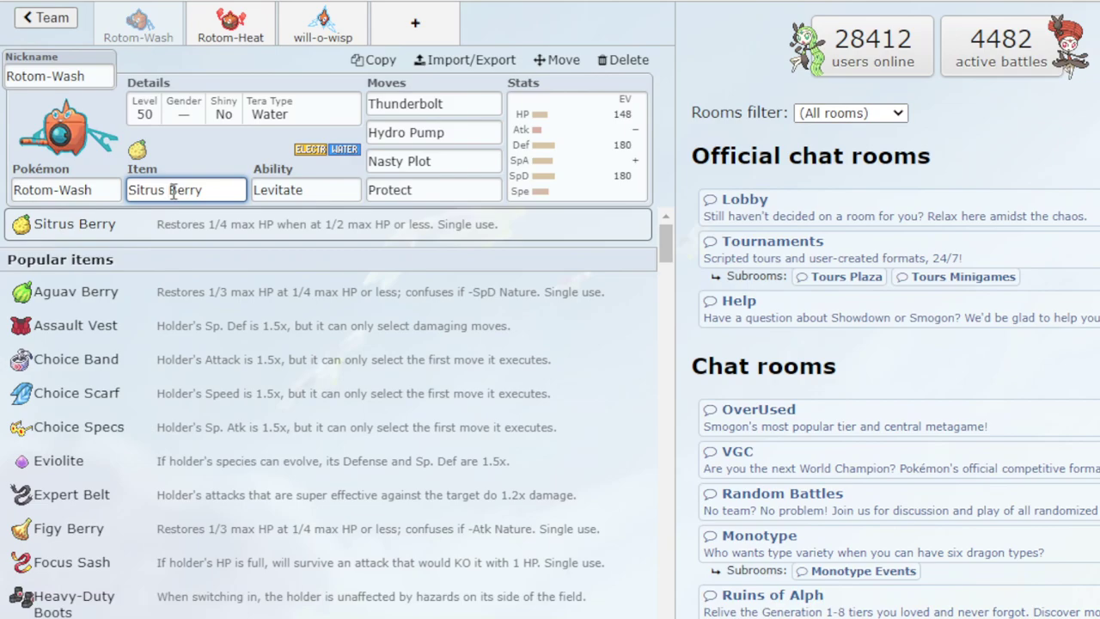
{"action": "left_click", "coordinate": [249, 144]}
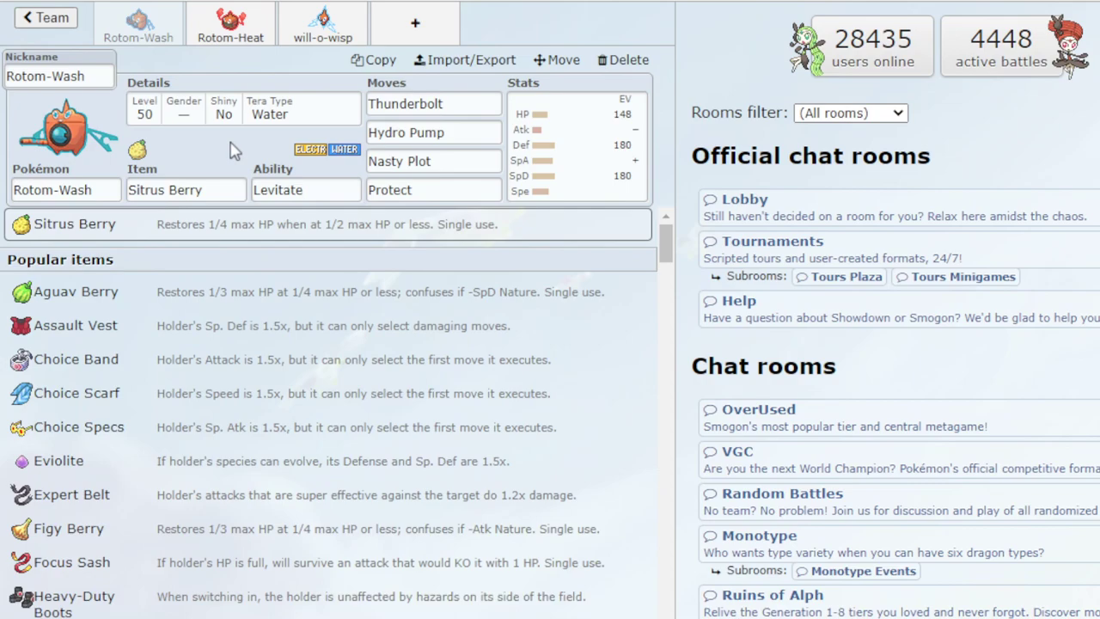
{"action": "left_click", "coordinate": [293, 189]}
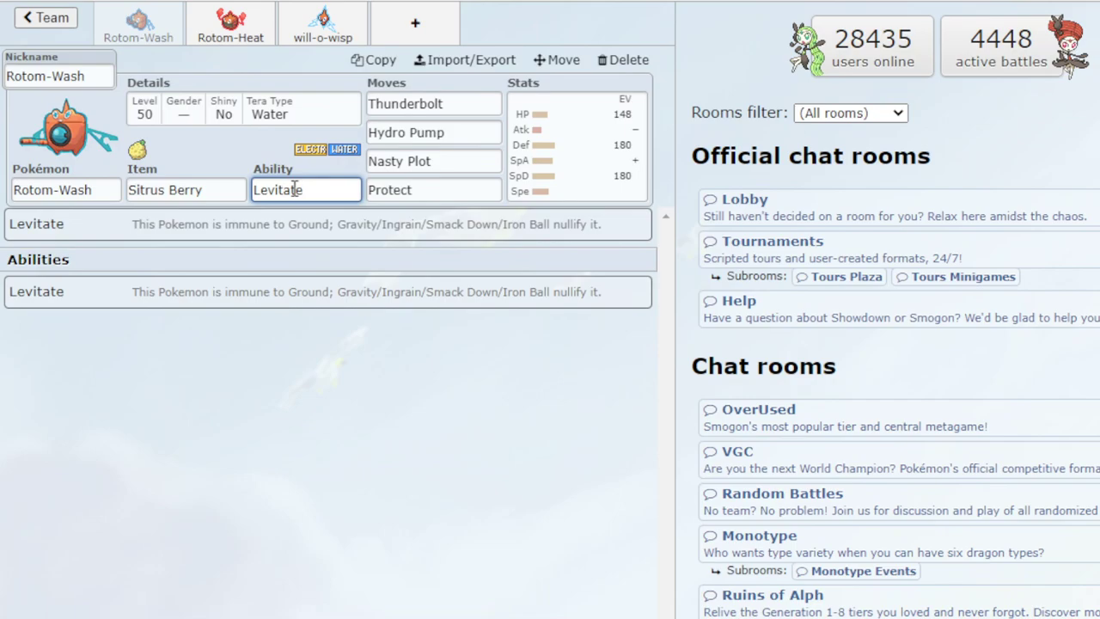
{"action": "left_click", "coordinate": [279, 125]}
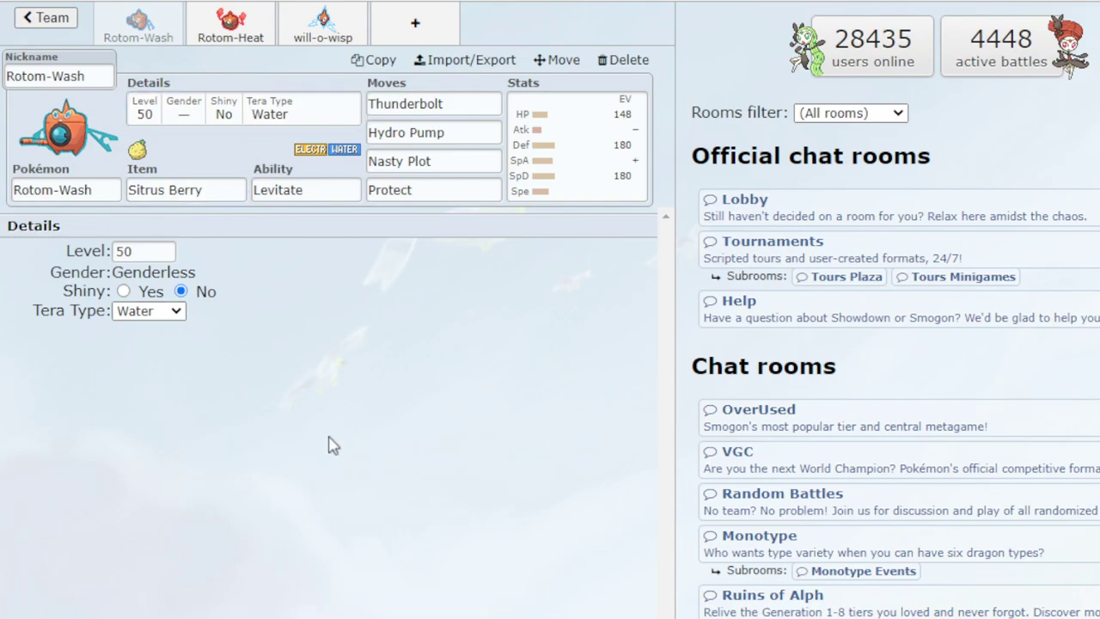
{"action": "left_click", "coordinate": [292, 189]}
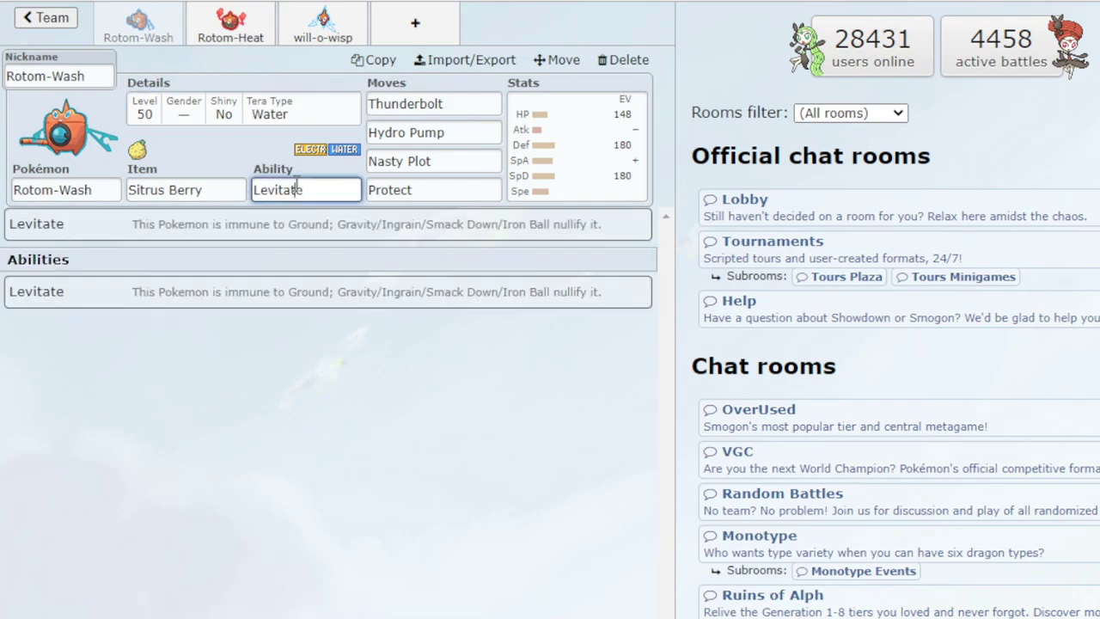
{"action": "left_click", "coordinate": [250, 130]}
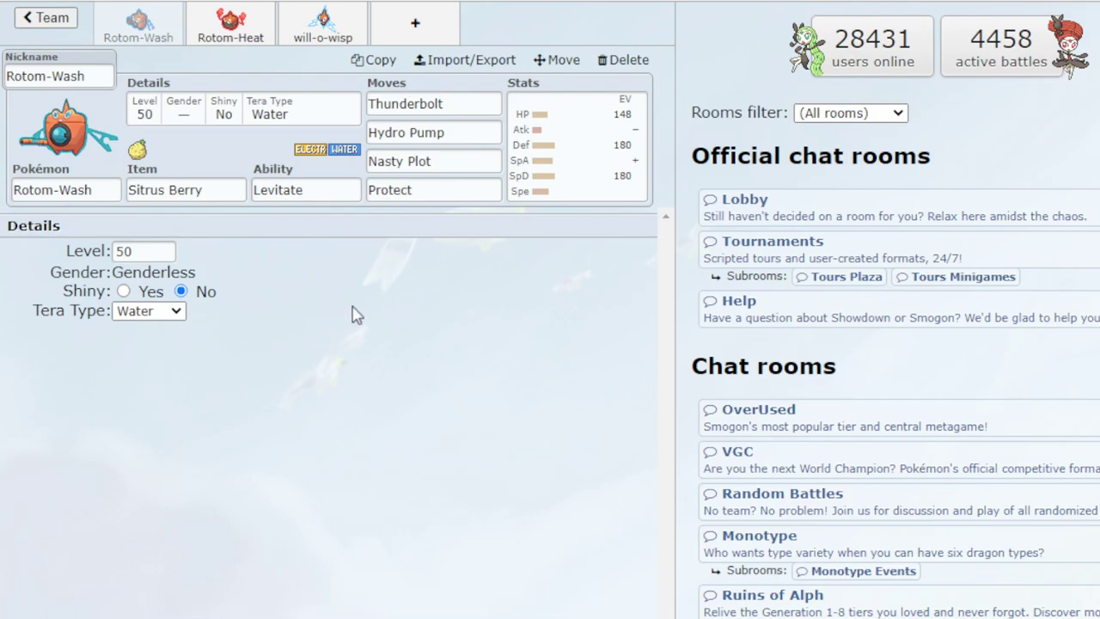
Examine the descriptions of Rotom-Wash's four moves, from Thunderbolt and Hydro Pump to Nasty Plot and Protect
{"action": "left_click", "coordinate": [421, 103]}
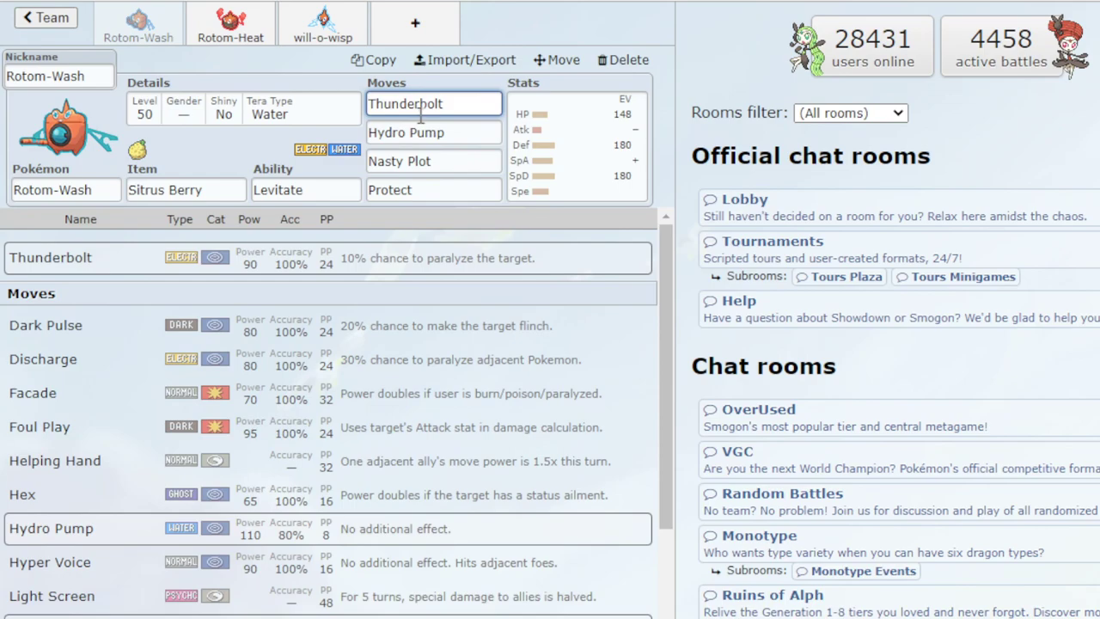
{"action": "left_click", "coordinate": [419, 132]}
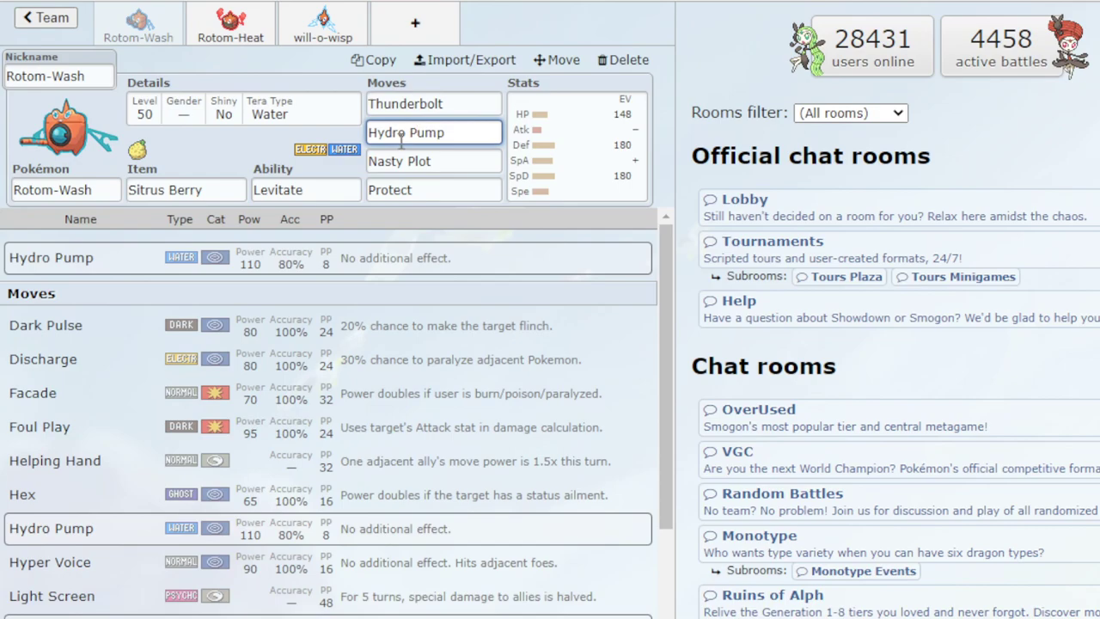
{"action": "left_click", "coordinate": [441, 162]}
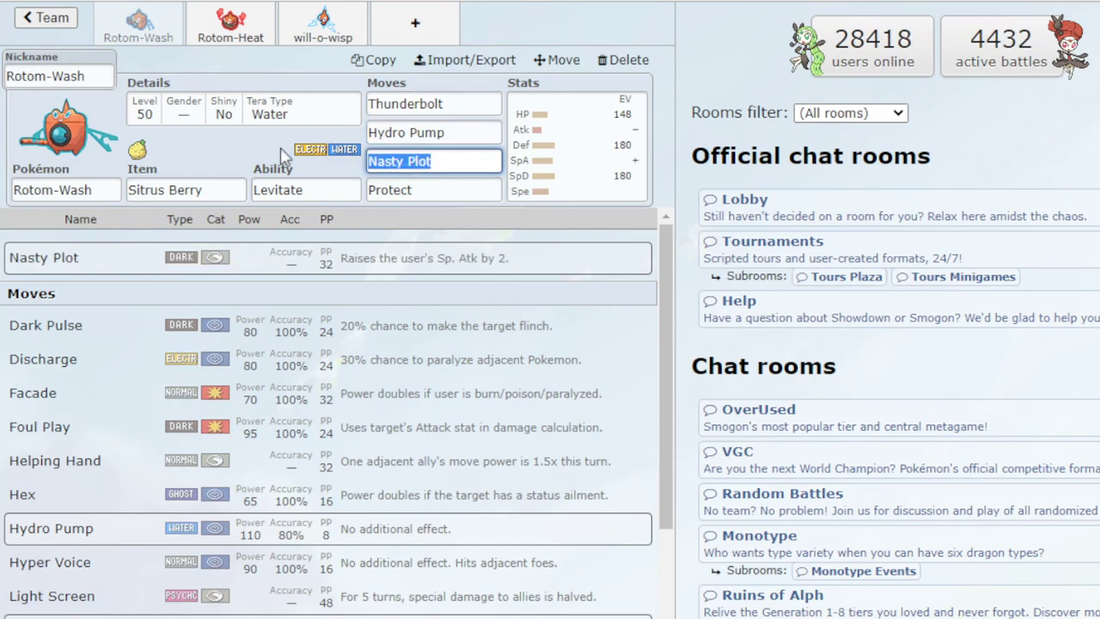
{"action": "left_click", "coordinate": [470, 161]}
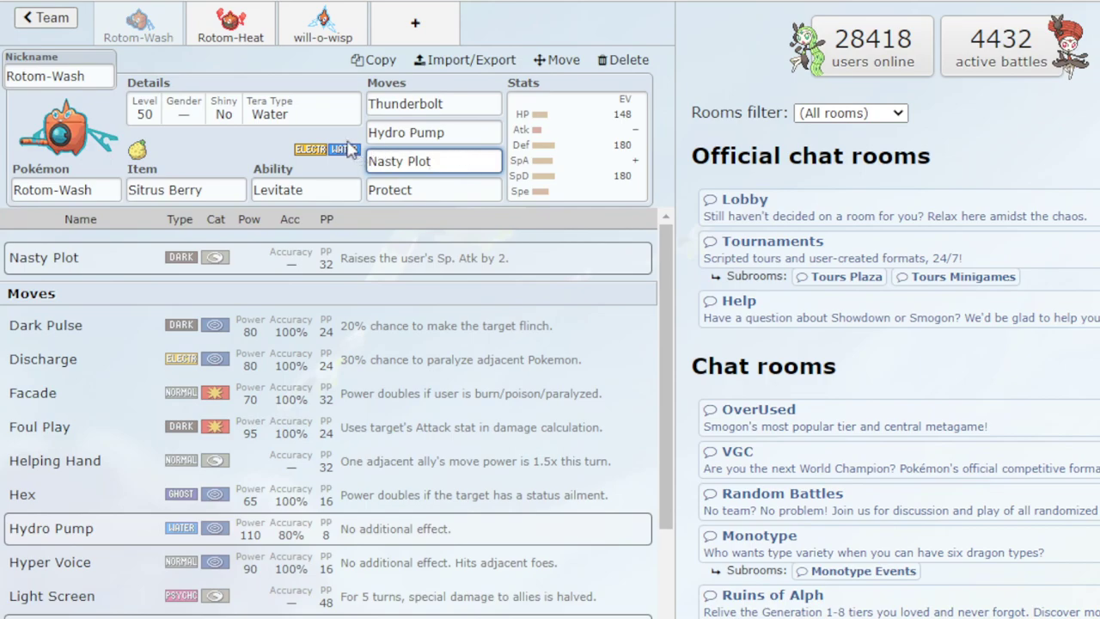
{"action": "left_click", "coordinate": [253, 119]}
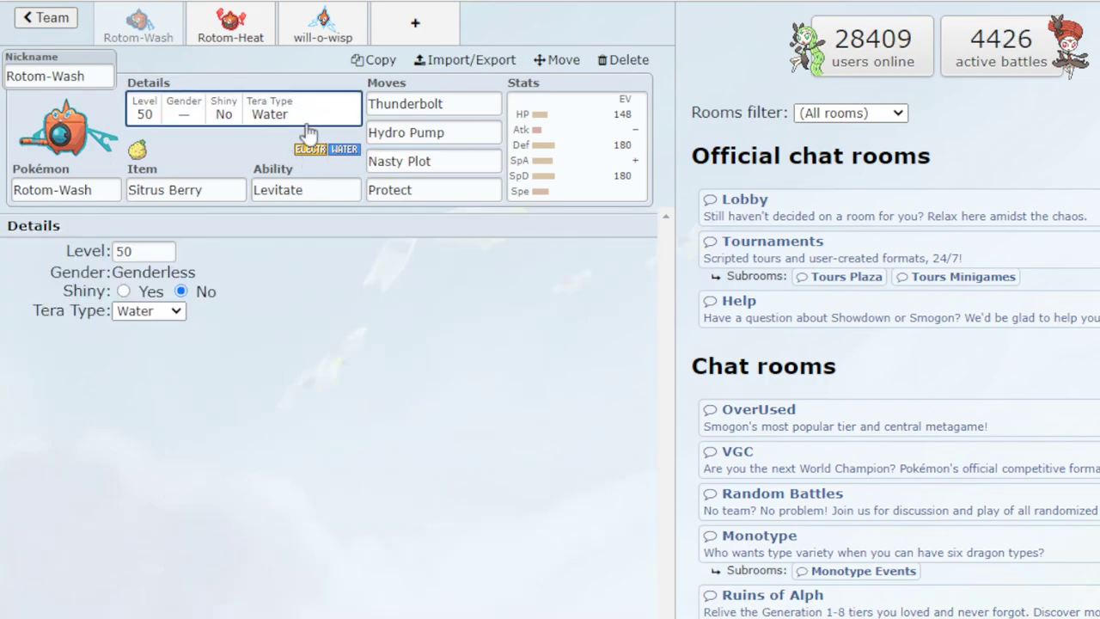
{"action": "left_click", "coordinate": [441, 163]}
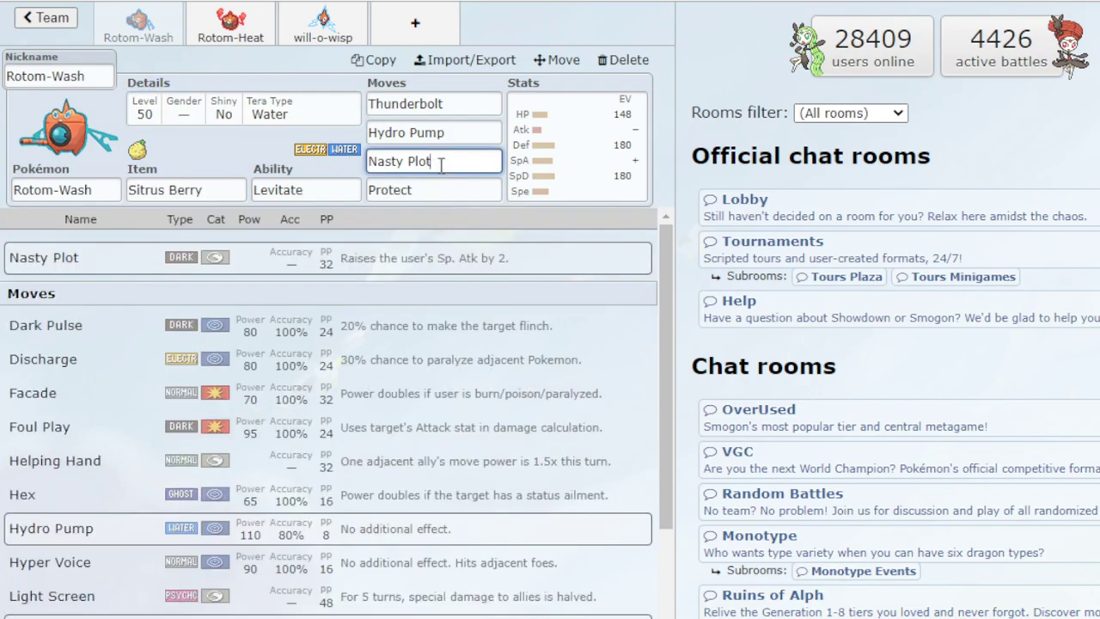
{"action": "left_click_drag", "start_coordinate": [441, 163], "coordinate": [311, 158]}
{"action": "left_click", "coordinate": [424, 189]}
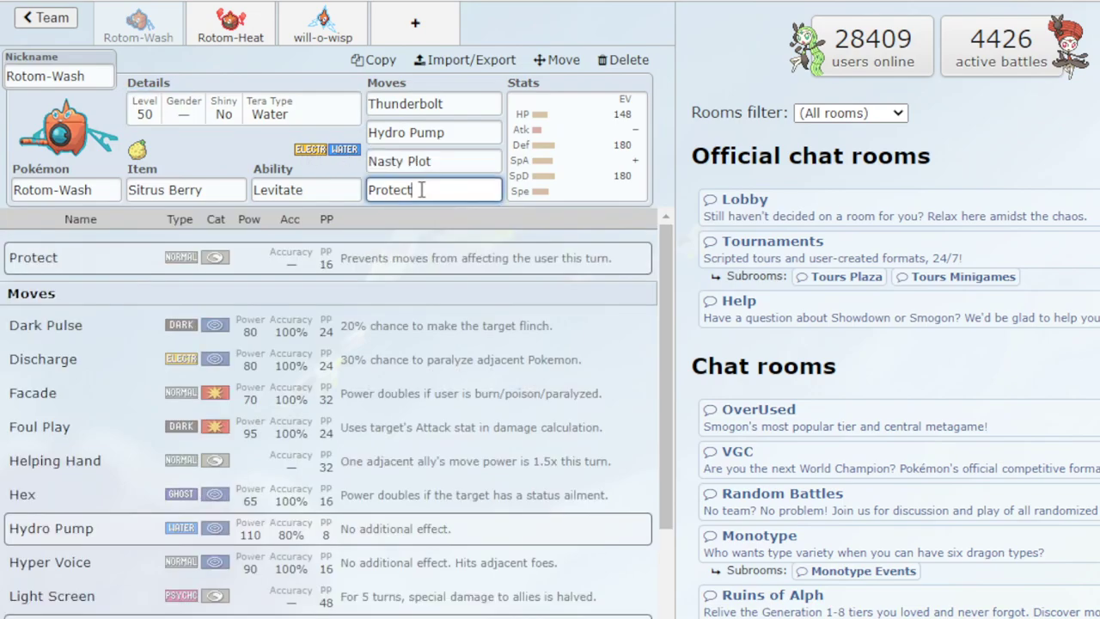
Examine Rotom-Wash's EV spread, checking the HP, Defense and Sp. Atk. investment alongside Nasty Plot
{"action": "left_click", "coordinate": [534, 170]}
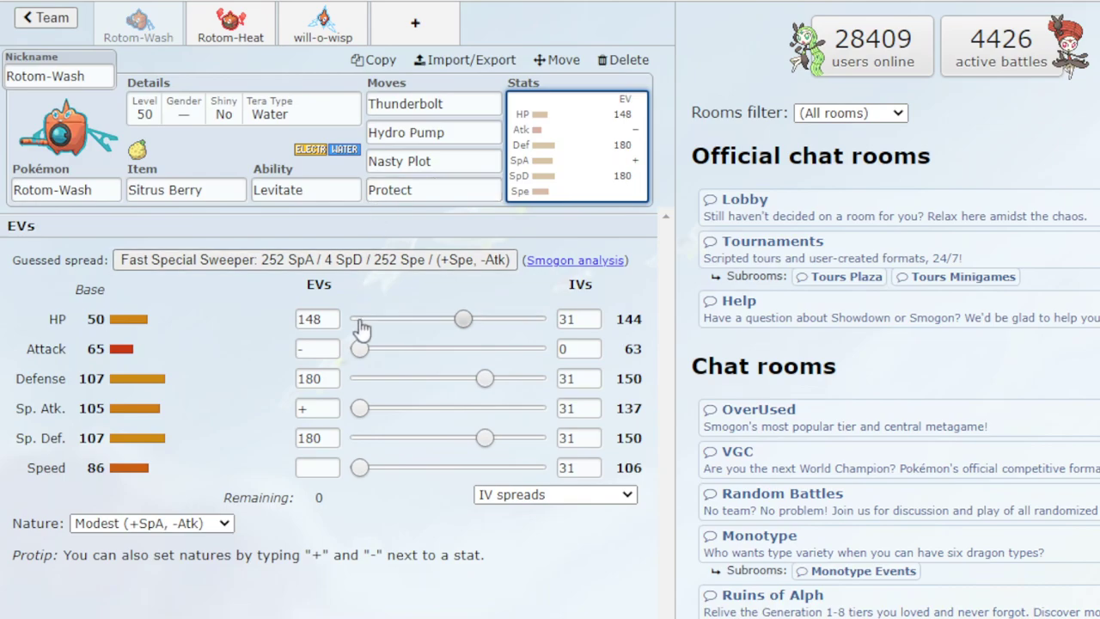
{"action": "left_click", "coordinate": [312, 319]}
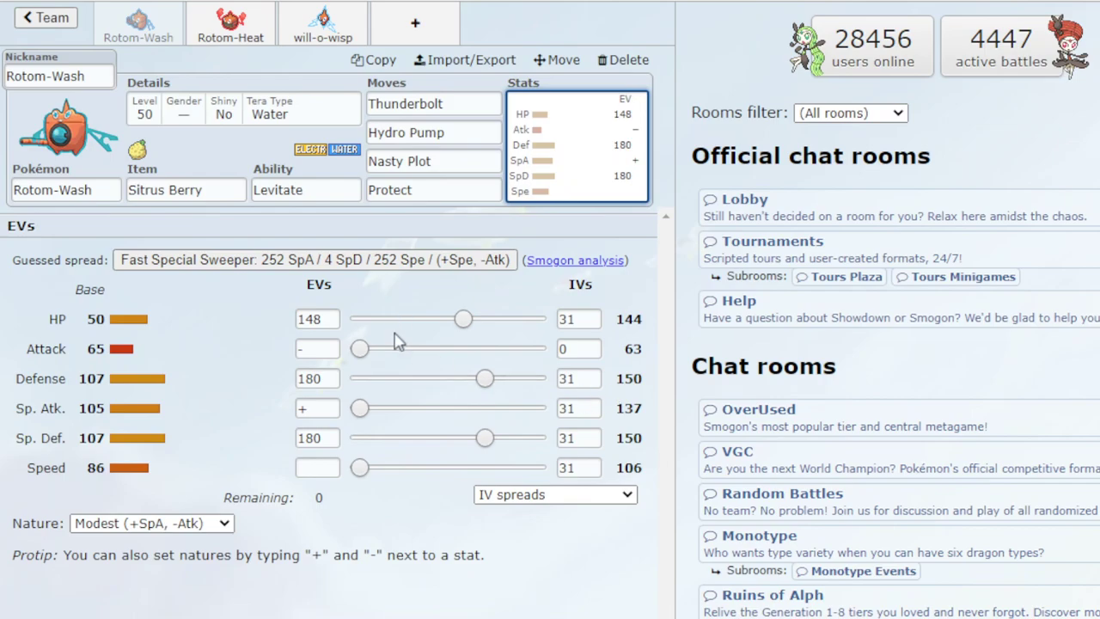
{"action": "left_click", "coordinate": [327, 378]}
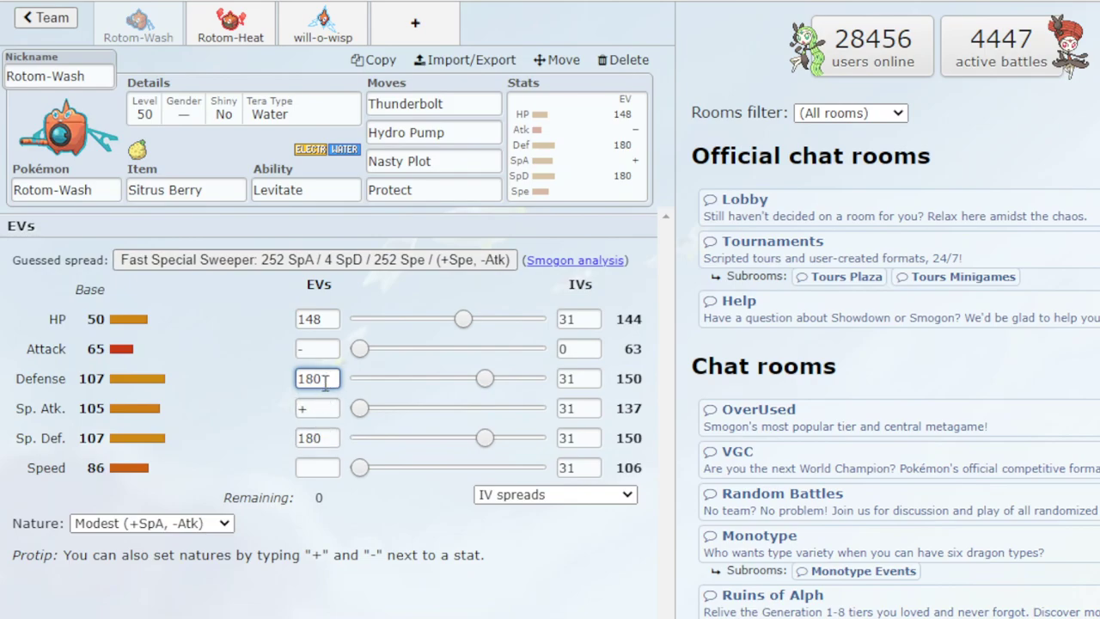
{"action": "left_click", "coordinate": [332, 411]}
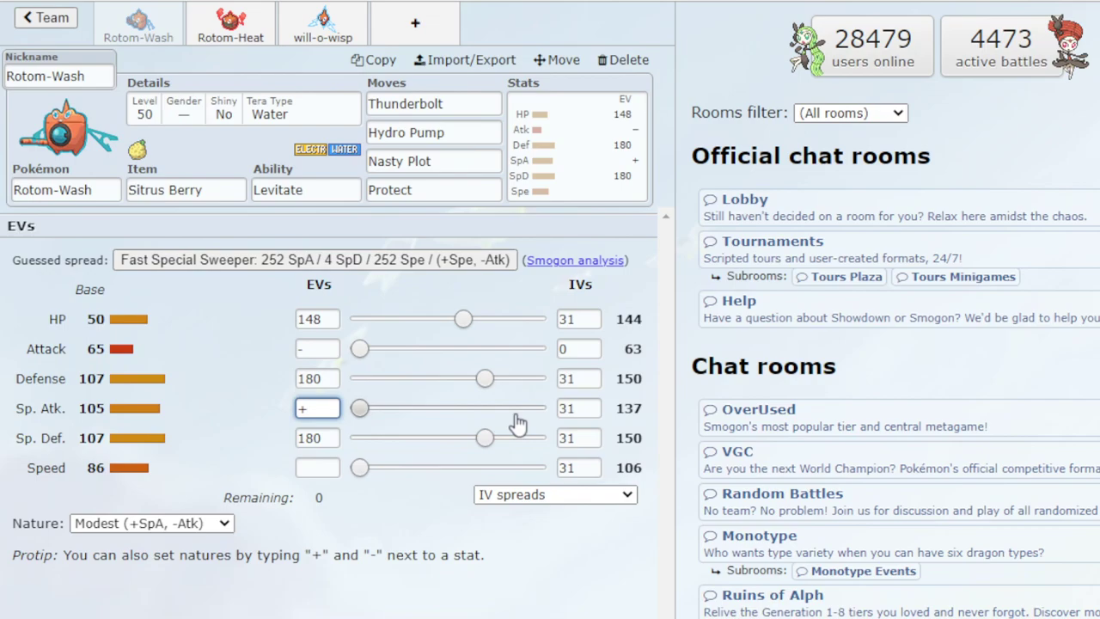
{"action": "left_click", "coordinate": [440, 159]}
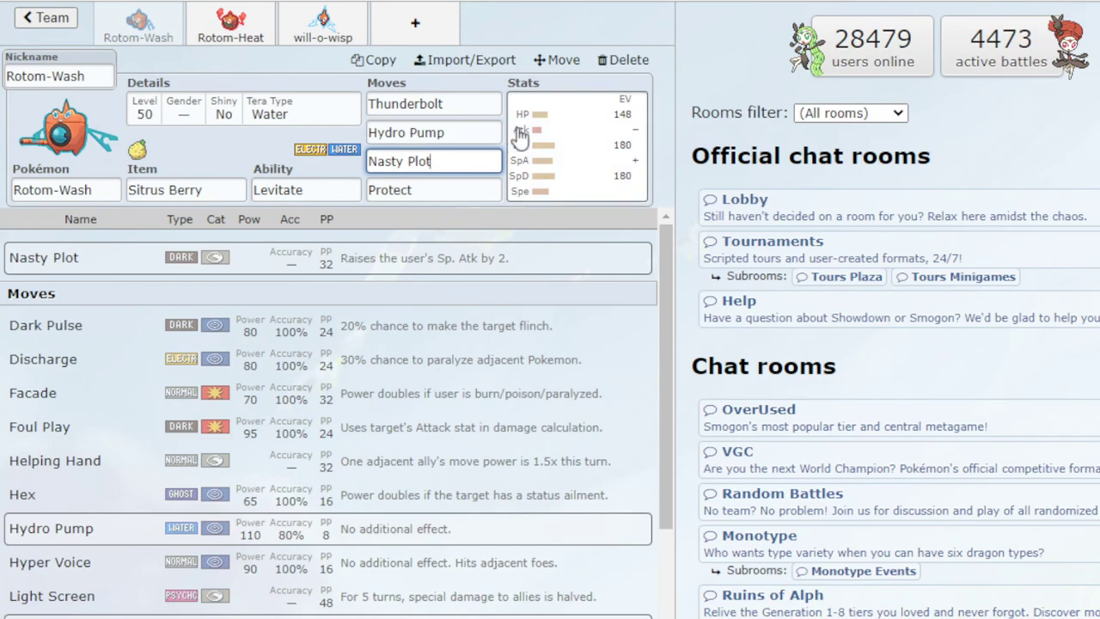
{"action": "left_click", "coordinate": [577, 123]}
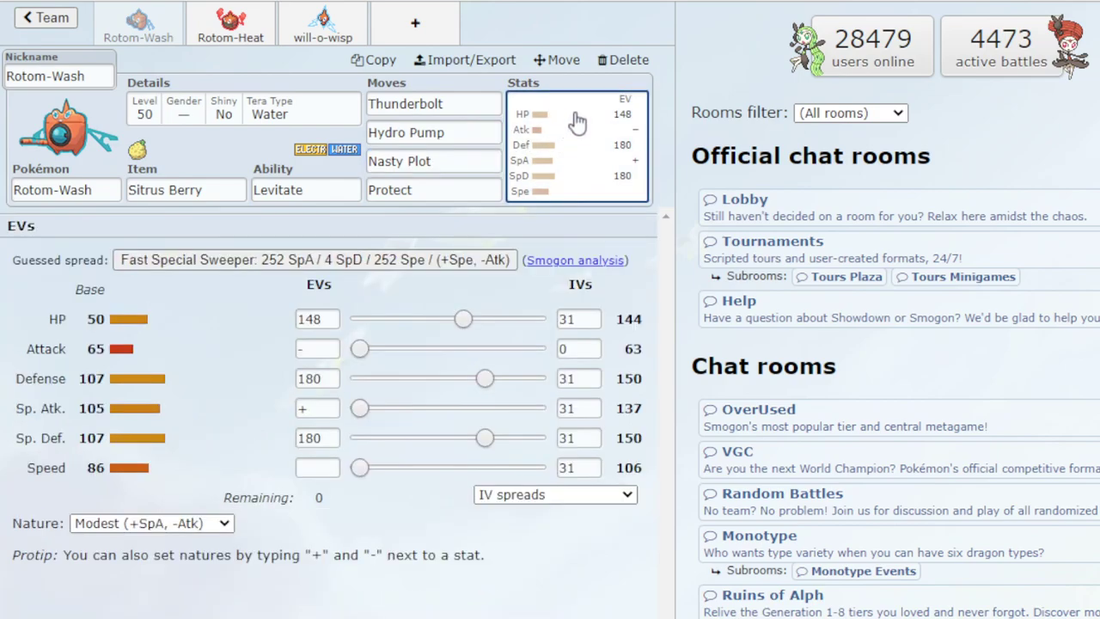
Open the Rotom-Heat set and review its details, Thunderbolt and Overheat
{"action": "left_click", "coordinate": [214, 40]}
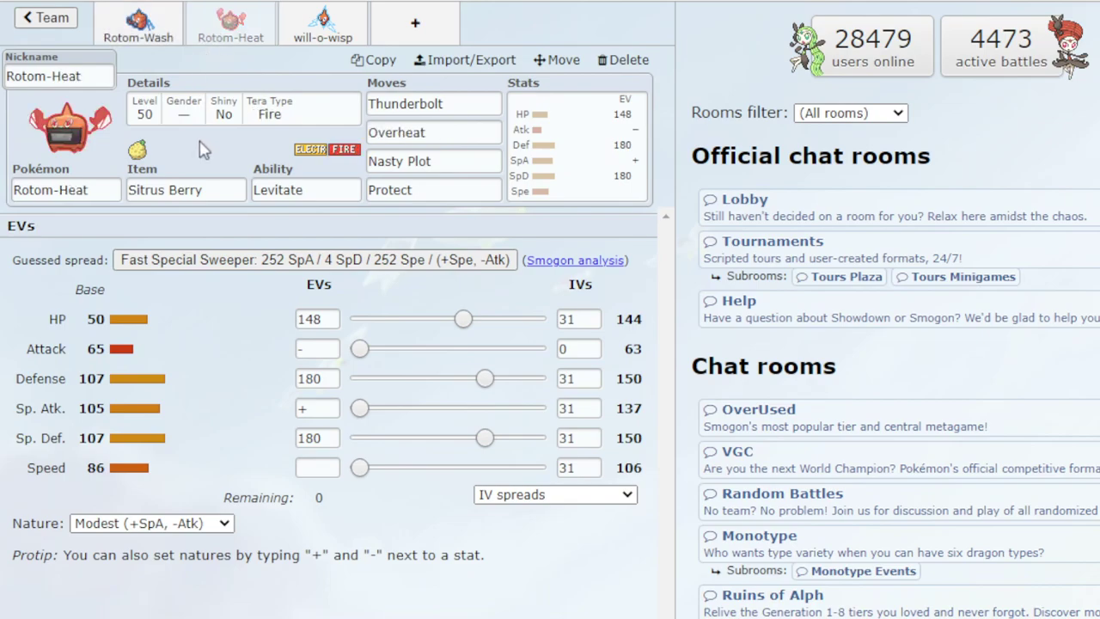
{"action": "left_click", "coordinate": [293, 124]}
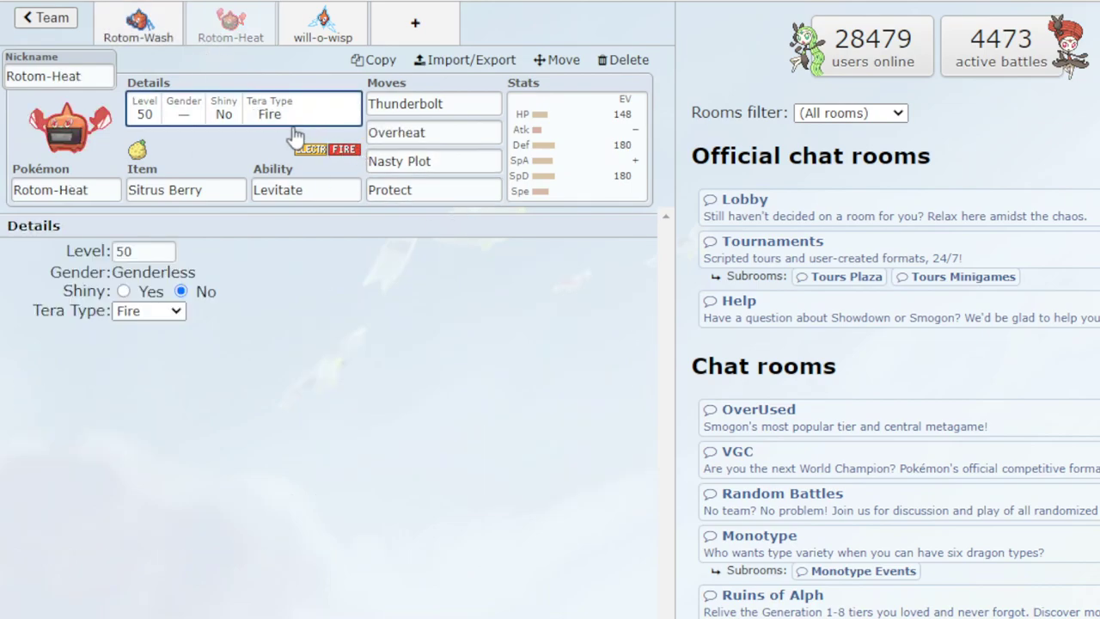
{"action": "left_click", "coordinate": [407, 105]}
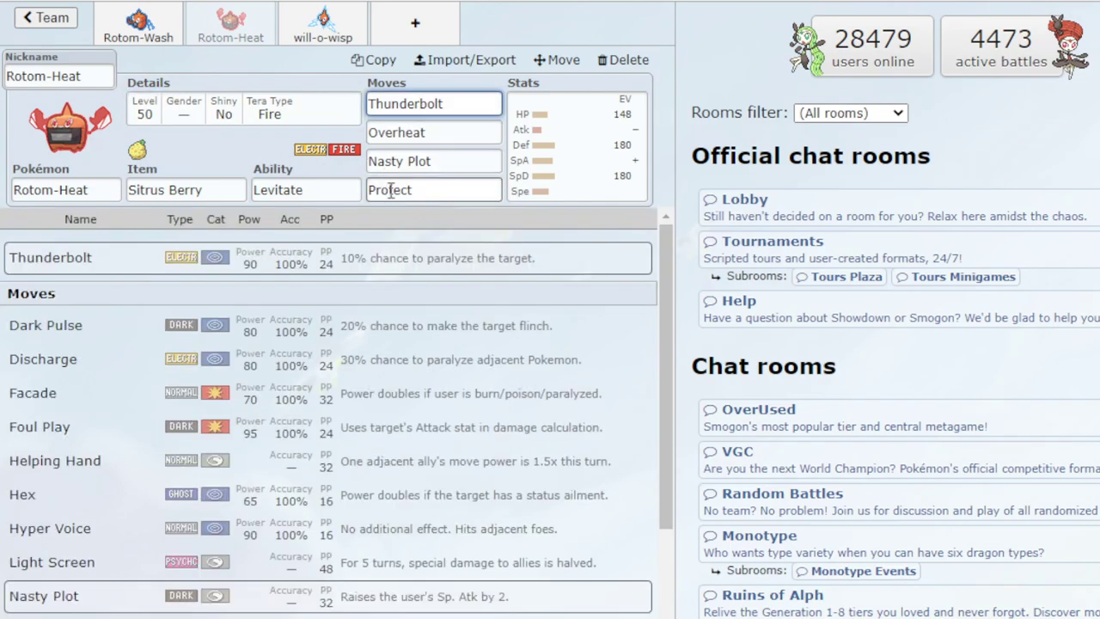
{"action": "left_click", "coordinate": [435, 135]}
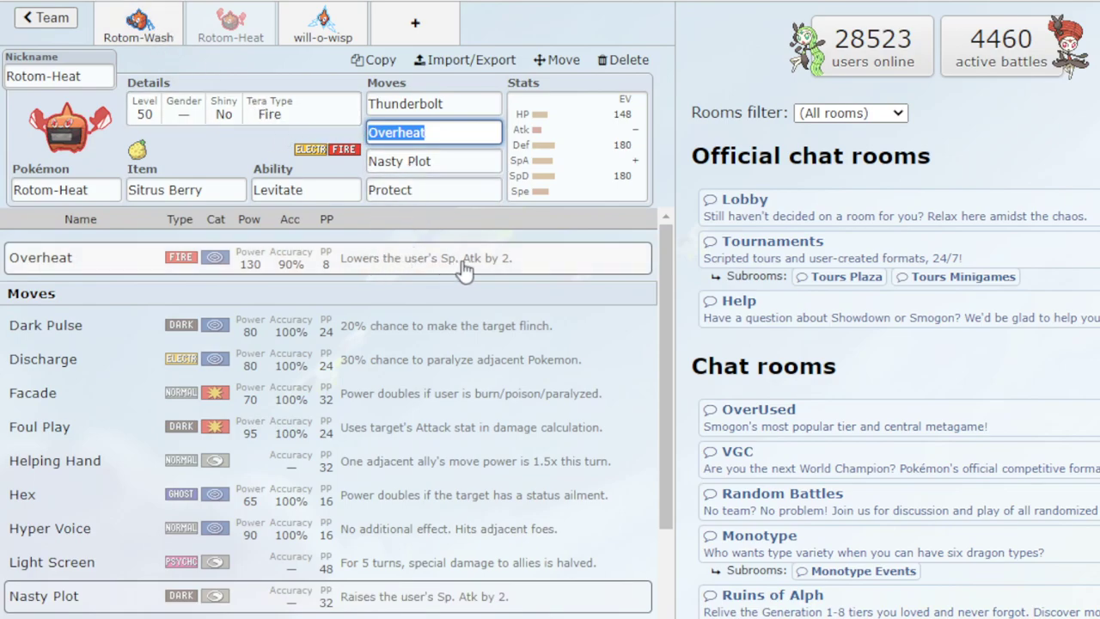
Compare the power, accuracy and effect of Rotom-Wash's Hydro Pump with Rotom-Heat's Overheat
{"action": "left_click", "coordinate": [142, 38]}
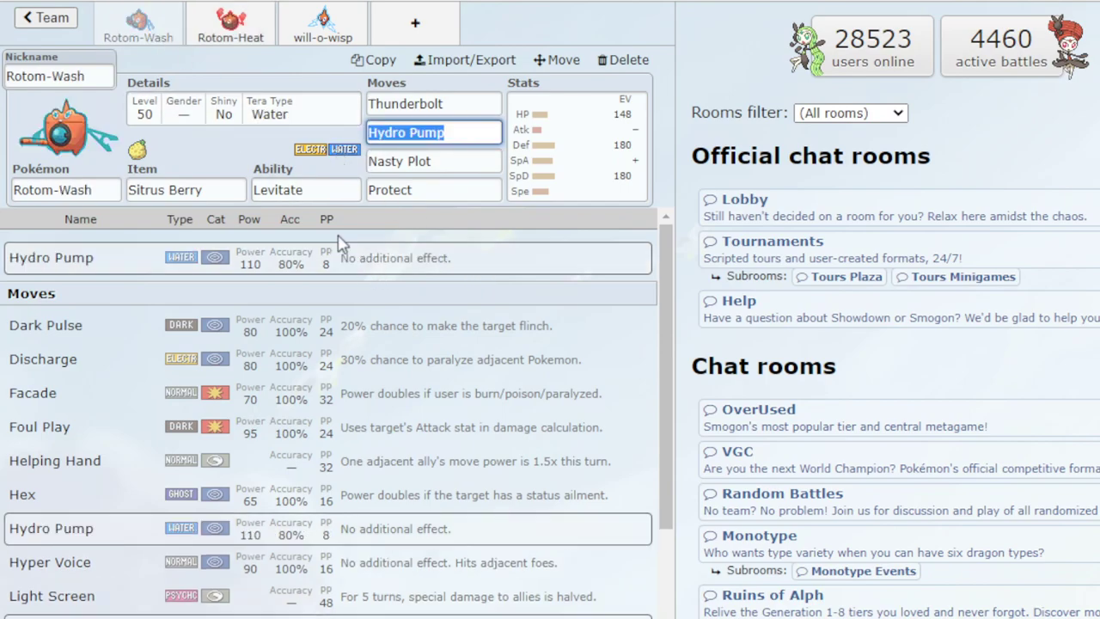
{"action": "left_click", "coordinate": [232, 47]}
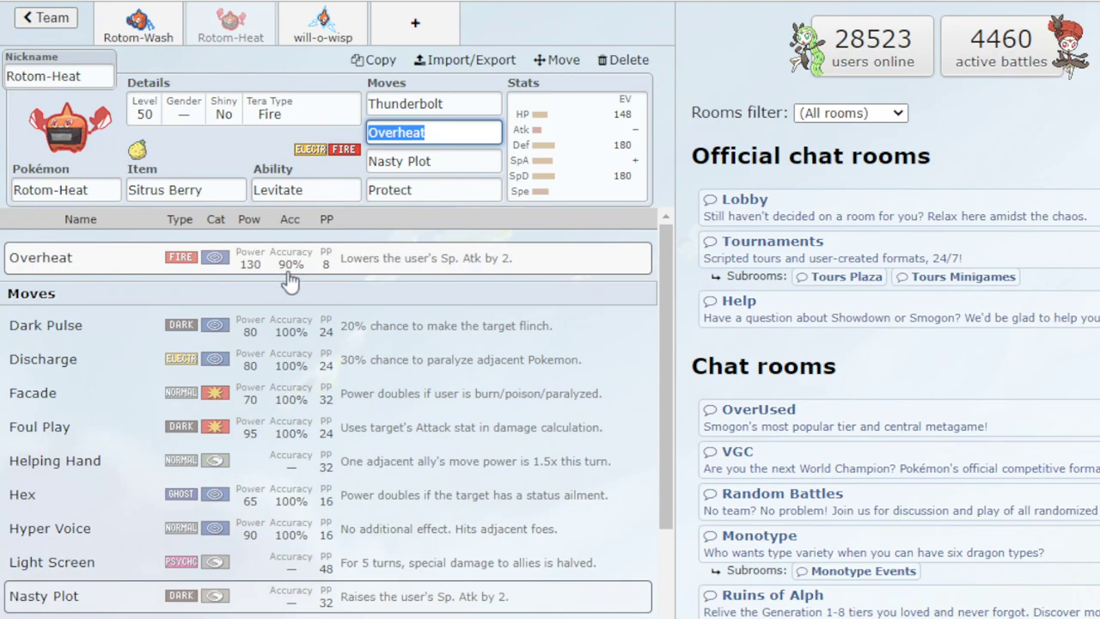
{"action": "left_click", "coordinate": [156, 36]}
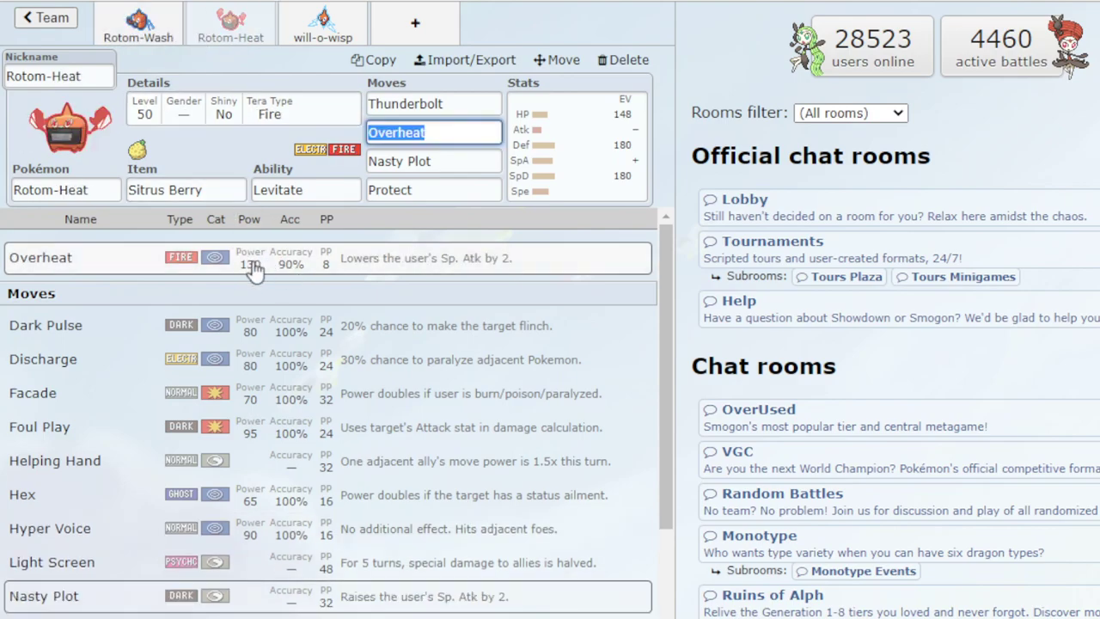
{"action": "left_click", "coordinate": [448, 130]}
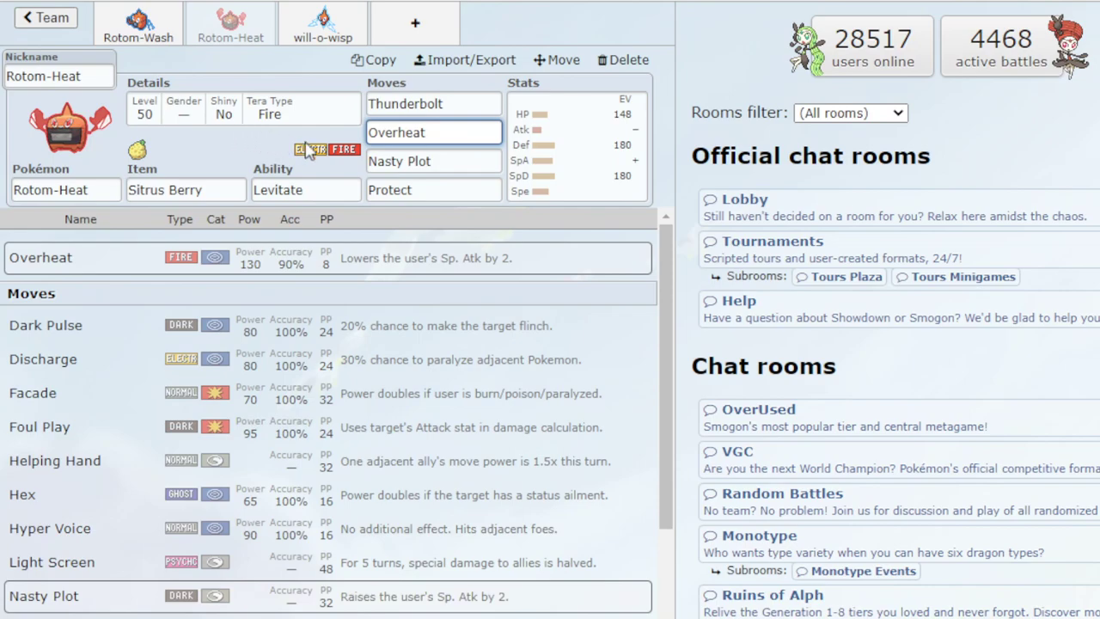
{"action": "left_click", "coordinate": [440, 157]}
{"action": "left_click", "coordinate": [438, 129]}
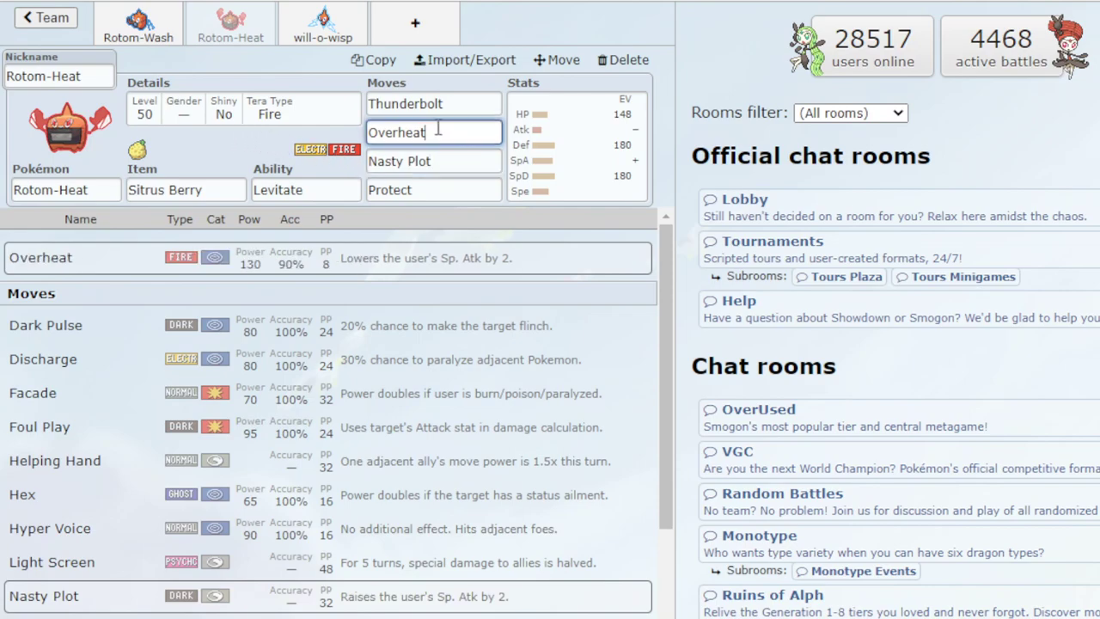
{"action": "left_click", "coordinate": [130, 19]}
{"action": "left_click", "coordinate": [455, 131]}
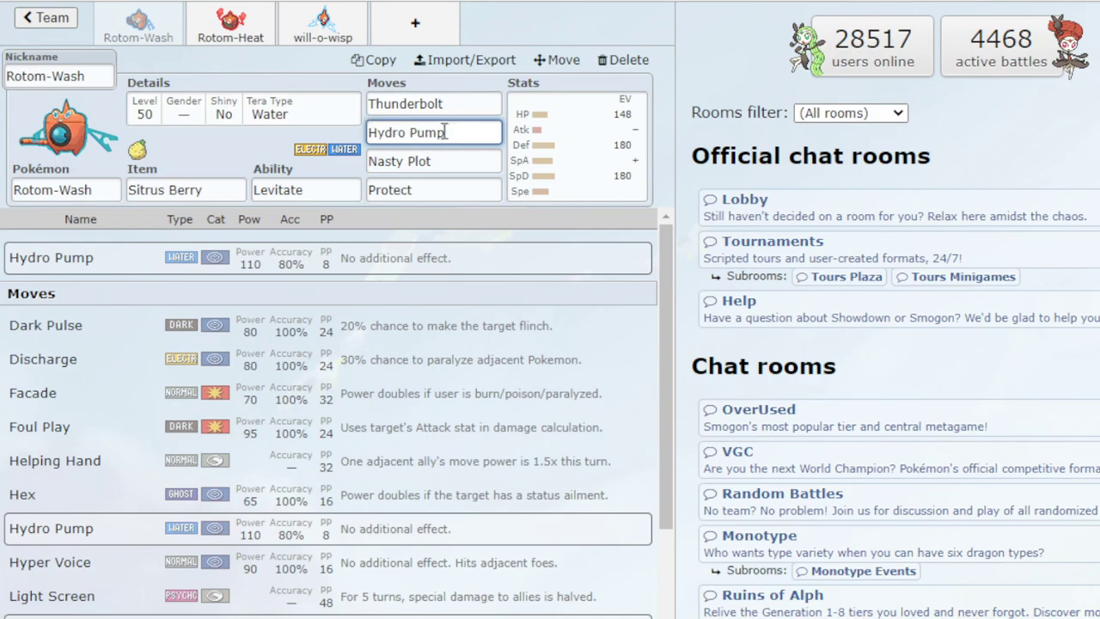
Return to the Rotom-Heat set and check its Overheat entry and EV spread
{"action": "left_click", "coordinate": [232, 19]}
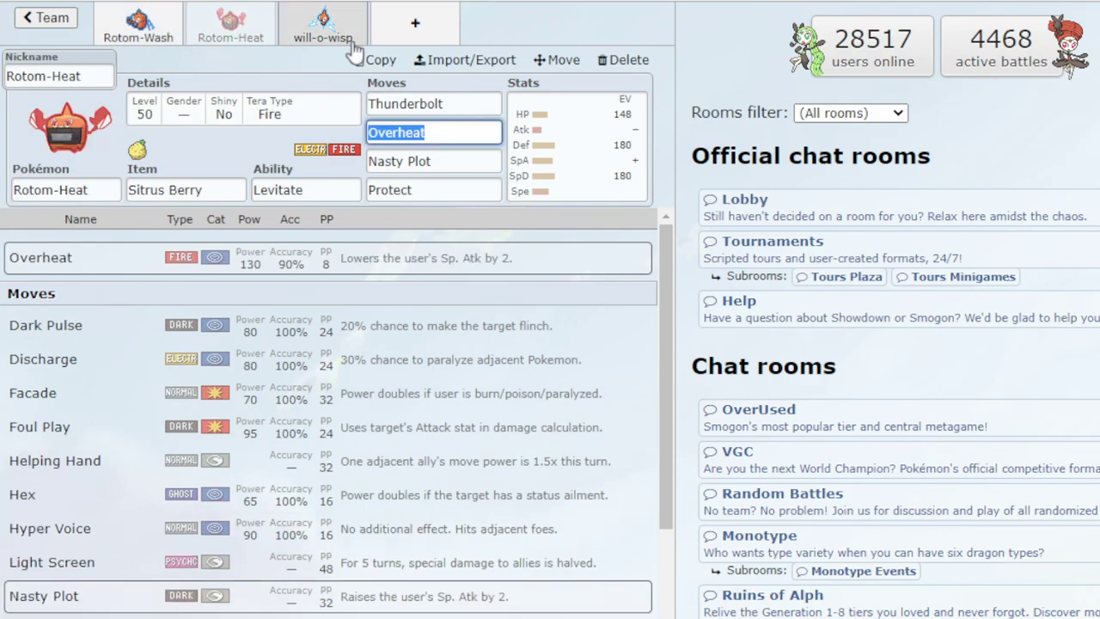
{"action": "left_click", "coordinate": [455, 132]}
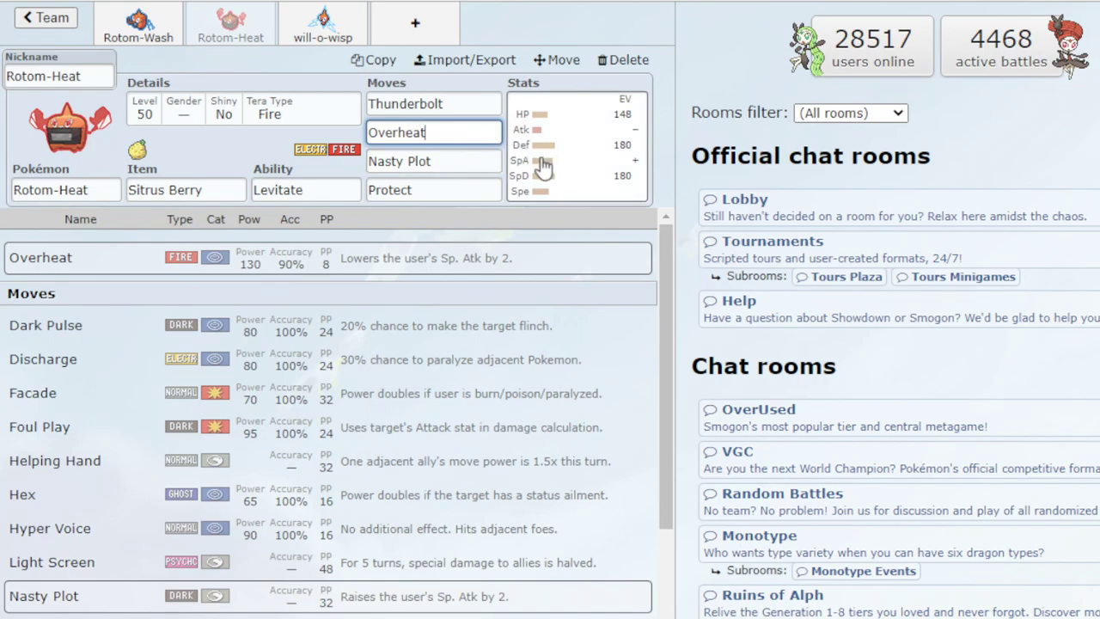
{"action": "left_click", "coordinate": [529, 153]}
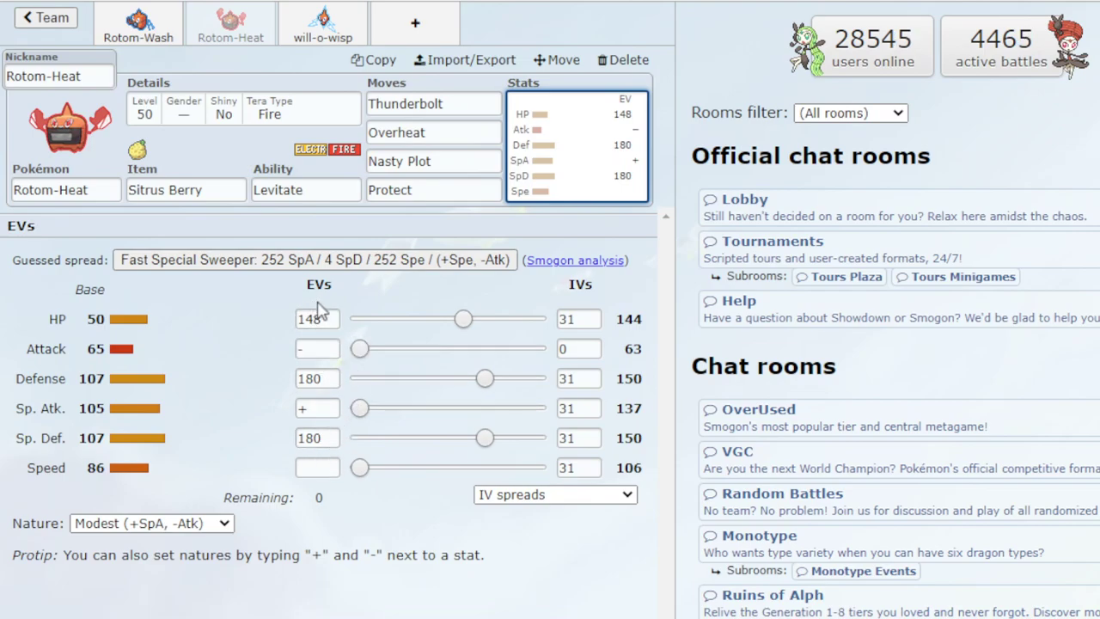
{"action": "left_click", "coordinate": [256, 159]}
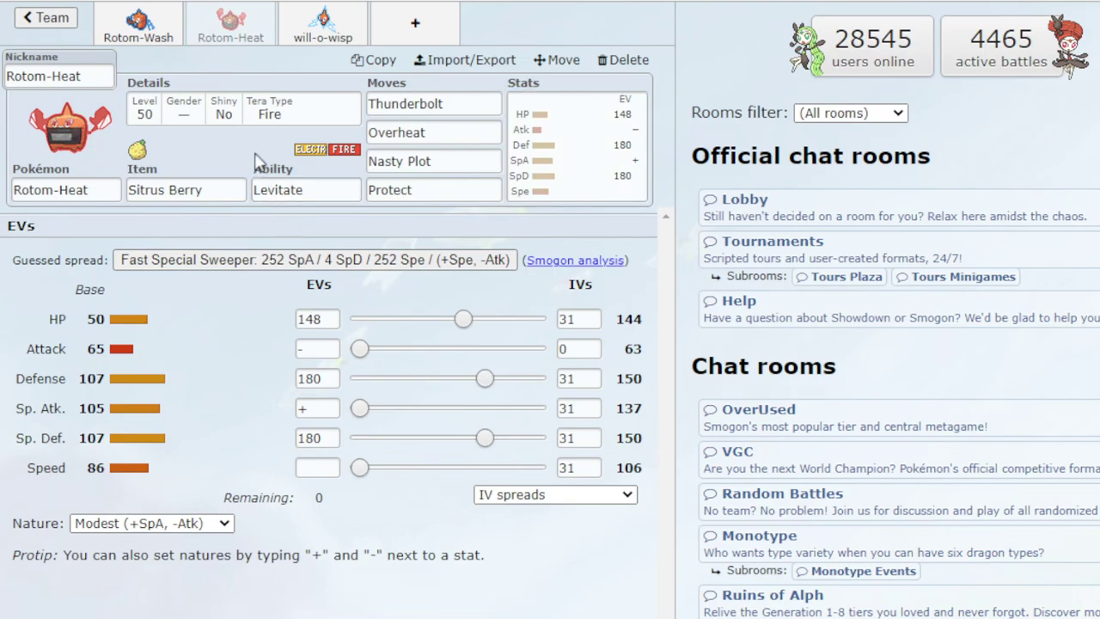